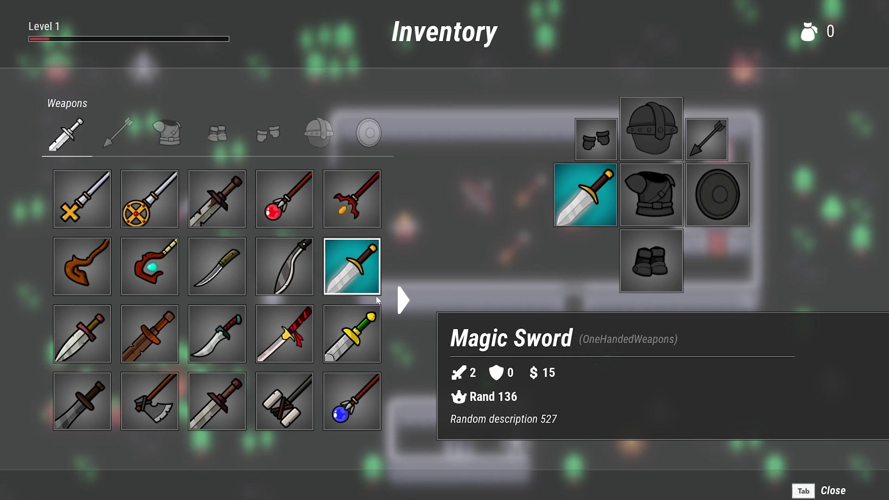
Equip the Hunter Light Armor from the armors and the green-and-brown boots beside the Hunter Tunic boots.
left_click(403, 299)
left_click(166, 135)
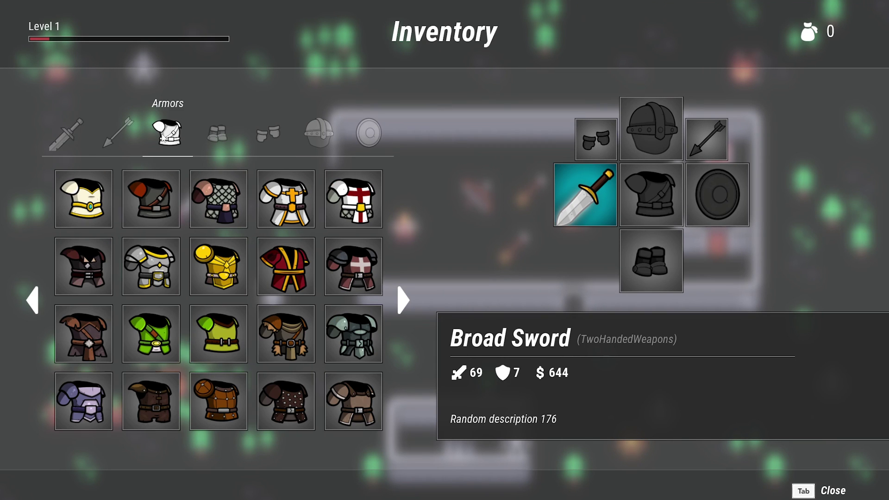
left_click(151, 333)
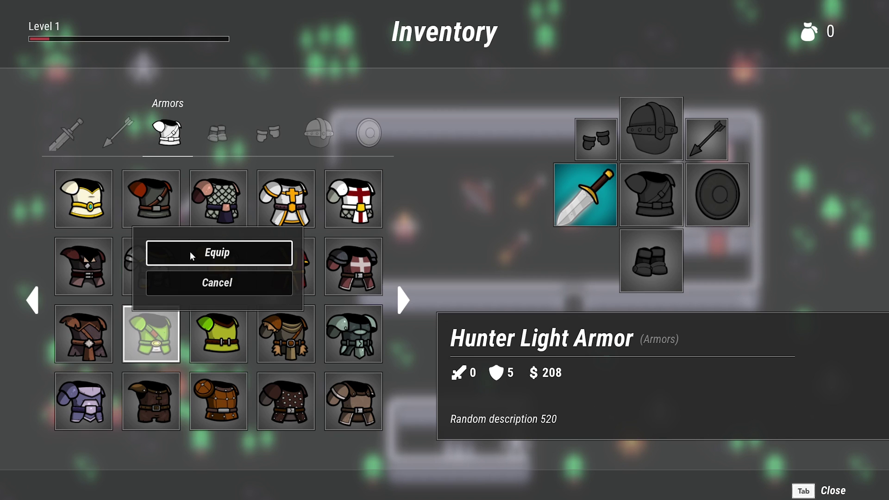
left_click(191, 256)
left_click(217, 135)
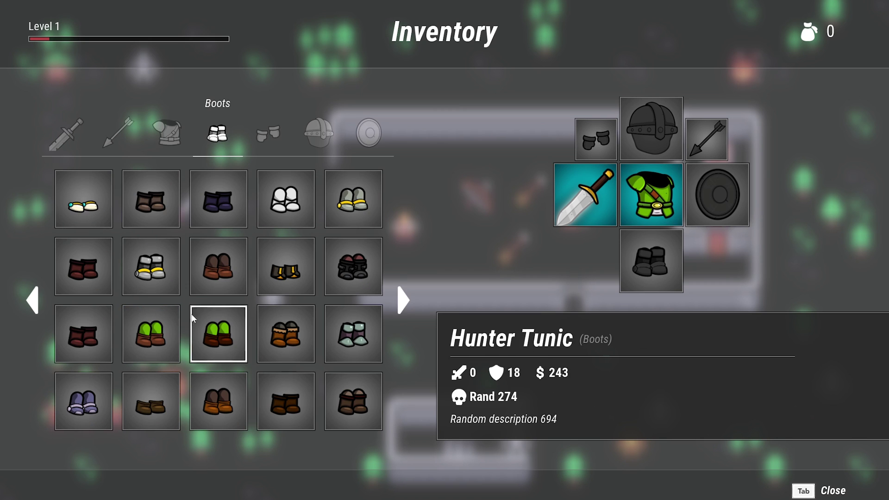
left_click(175, 349)
left_click(217, 254)
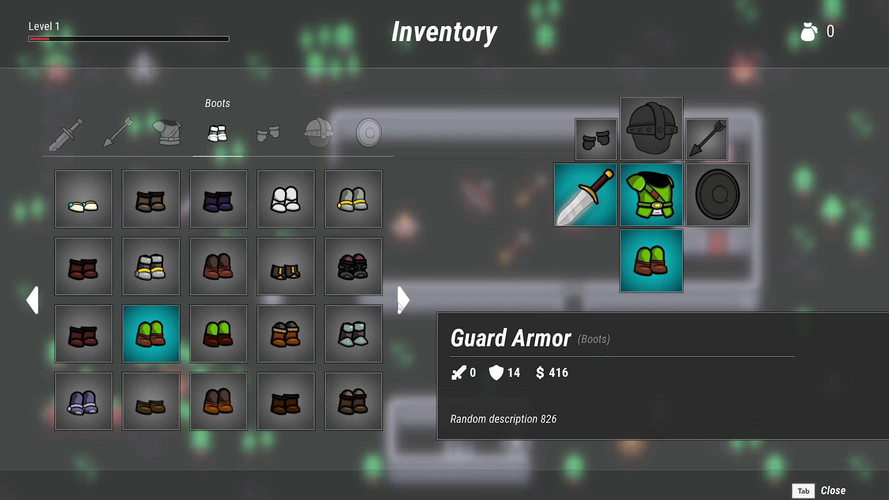
Replace the equipped armor with the blue-and-gold armor from the last page of armors.
left_click(401, 303)
left_click(33, 304)
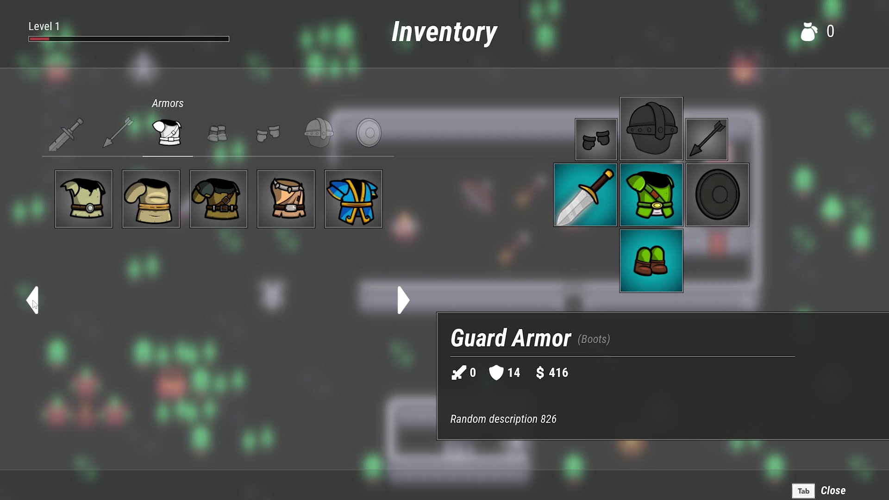
left_click(368, 191)
left_click(220, 252)
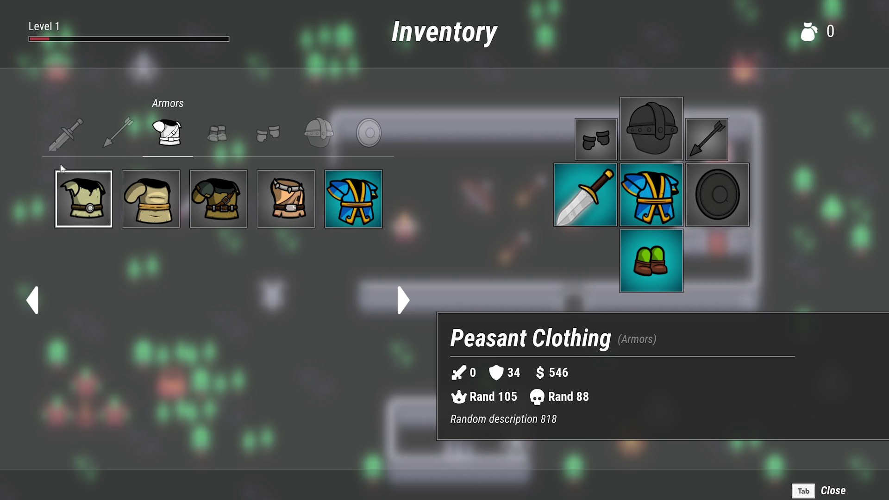
Equip the Hermit Lamp from the shields category.
left_click(66, 135)
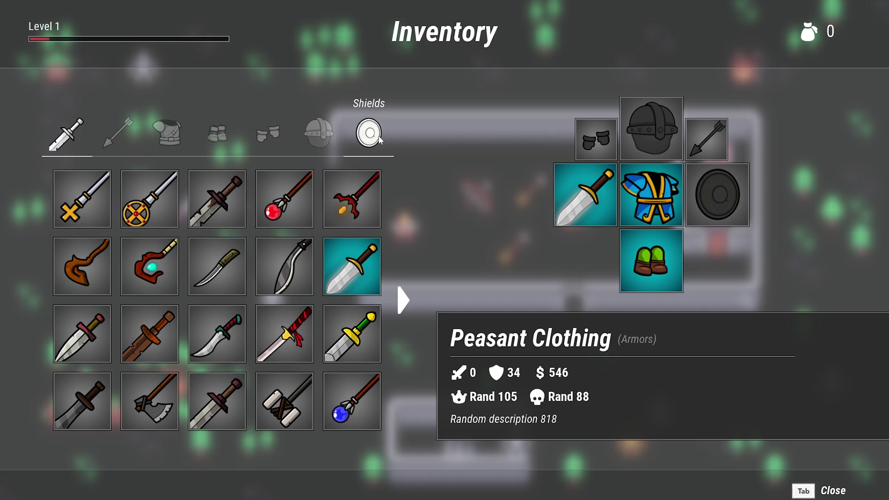
left_click(369, 132)
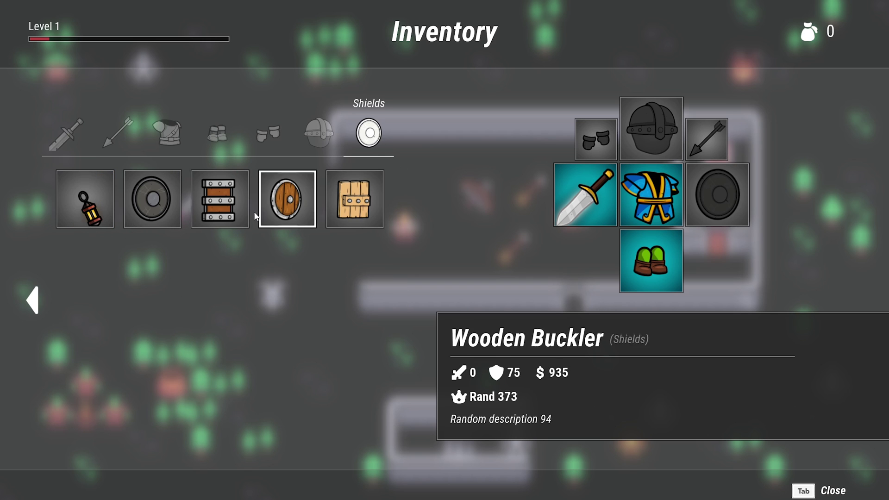
left_click(63, 205)
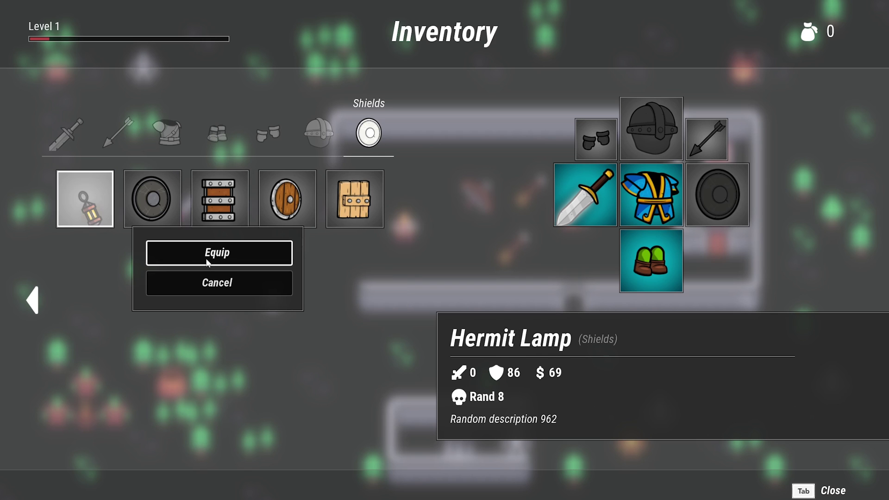
left_click(207, 254)
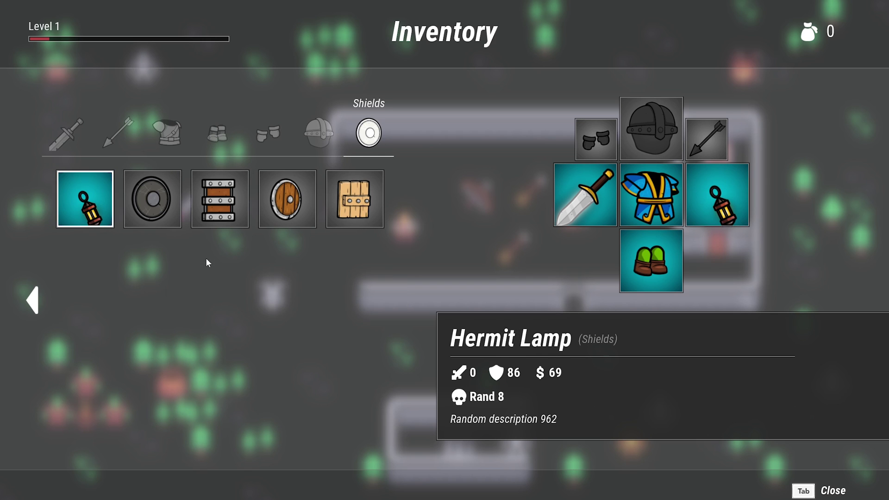
Equip the Expert Bowman Hat from the helmets category.
left_click(318, 133)
left_click(206, 201)
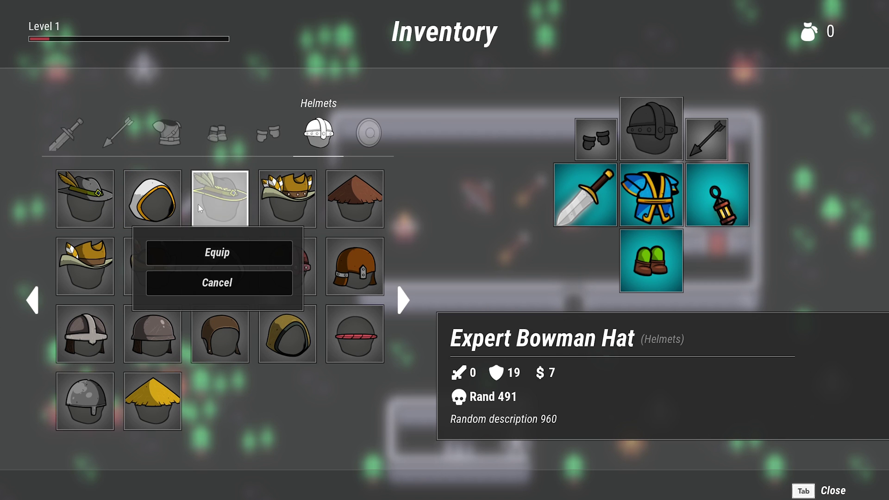
left_click(179, 259)
Equip the green Hunter Light Armor gloves from the gloves category.
left_click(32, 301)
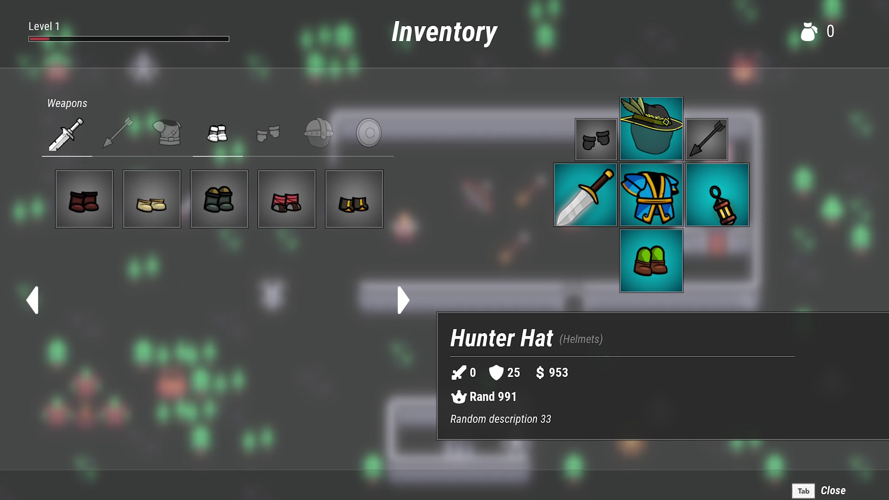
left_click(67, 135)
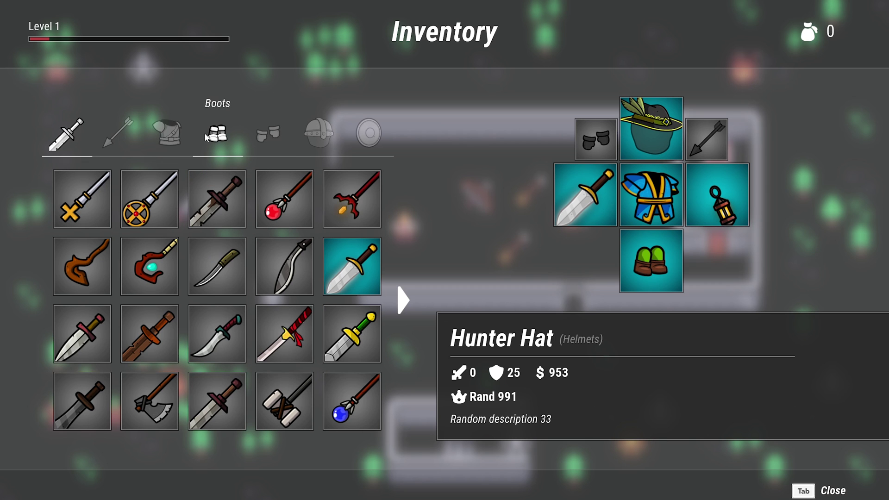
left_click(268, 135)
left_click(81, 357)
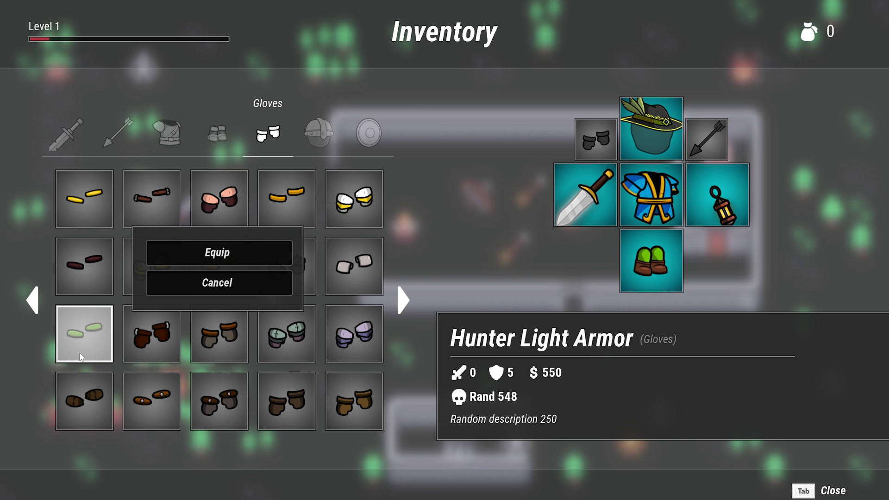
left_click(201, 259)
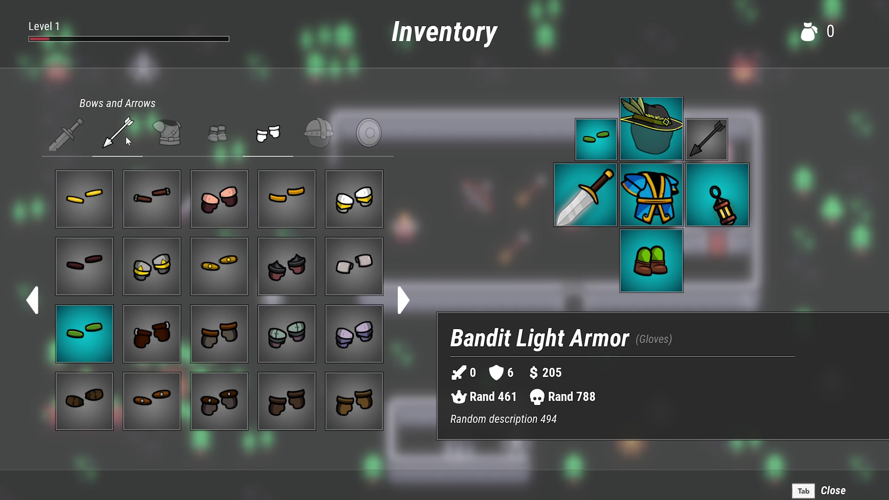
Equip the green-tipped Hunter Bow arrow from Bows and Arrows, and unequip it again.
left_click(126, 137)
left_click(220, 263)
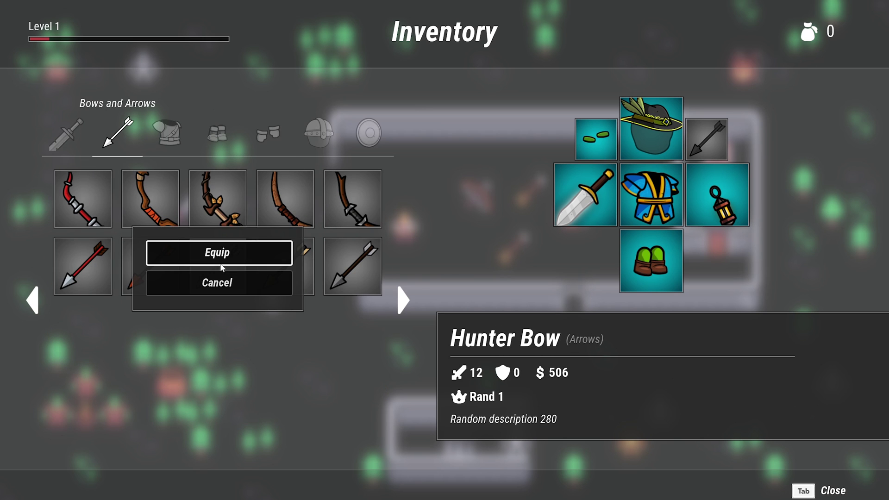
left_click(220, 263)
left_click(221, 266)
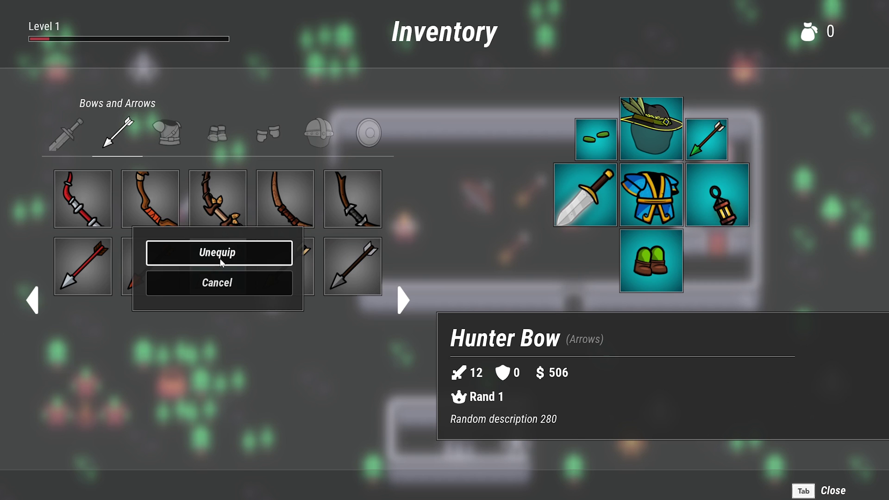
left_click(220, 262)
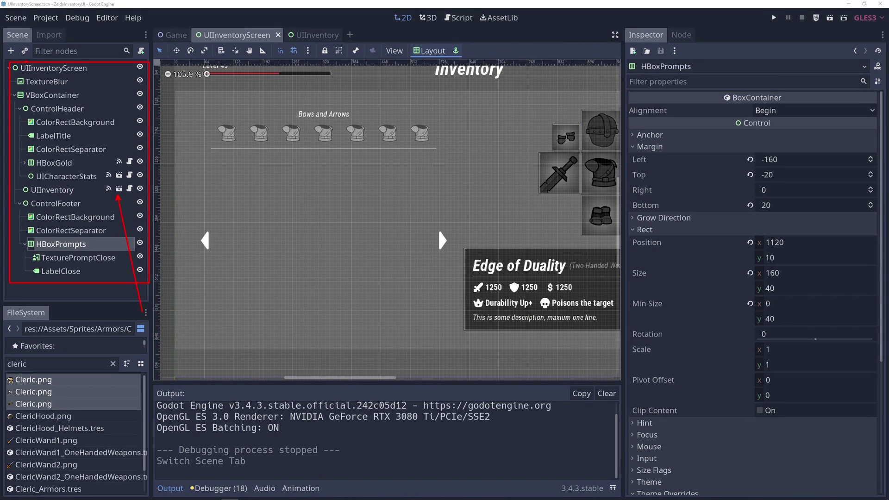
Switch to the Godot editor and examine the anchor and margin properties of the GridContainer in the UIInventory scene.
left_click(11, 51)
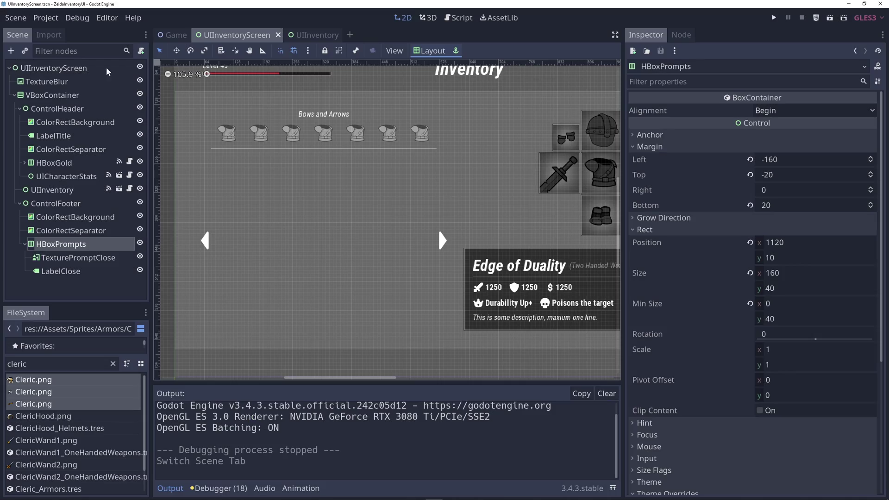
key("ctrl+shift+a")
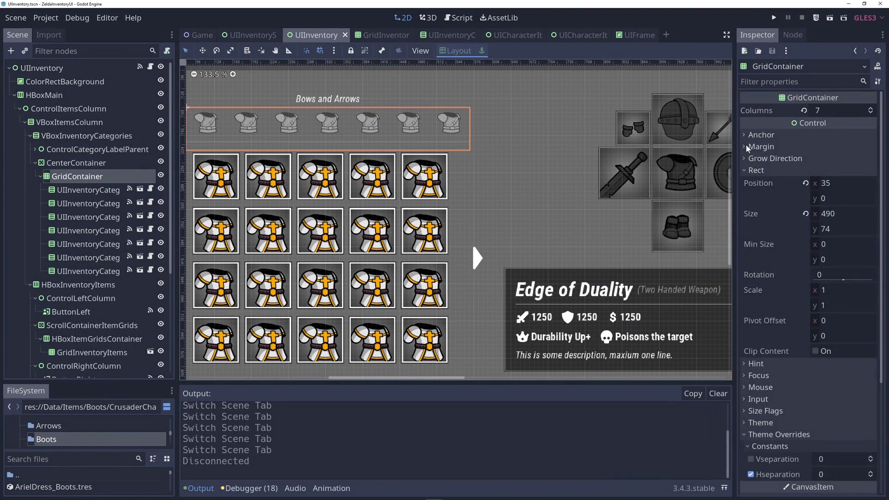
left_click(746, 146)
left_click(747, 135)
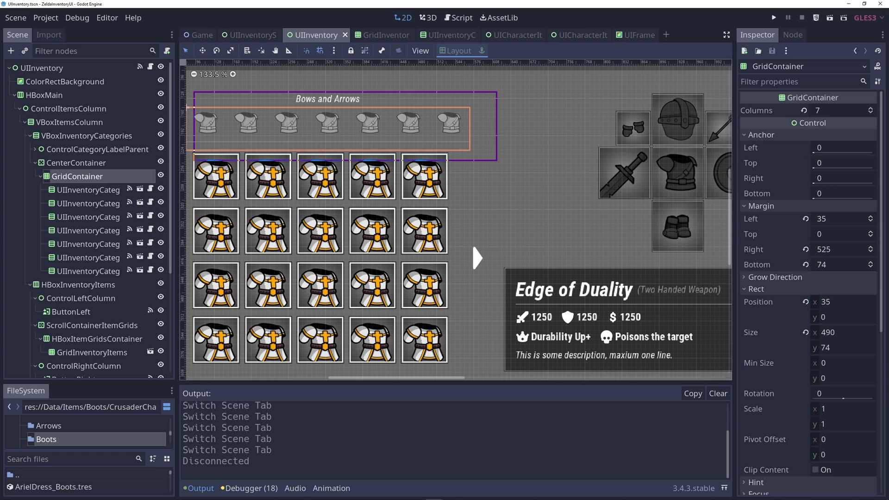
left_click(44, 95)
left_click(456, 51)
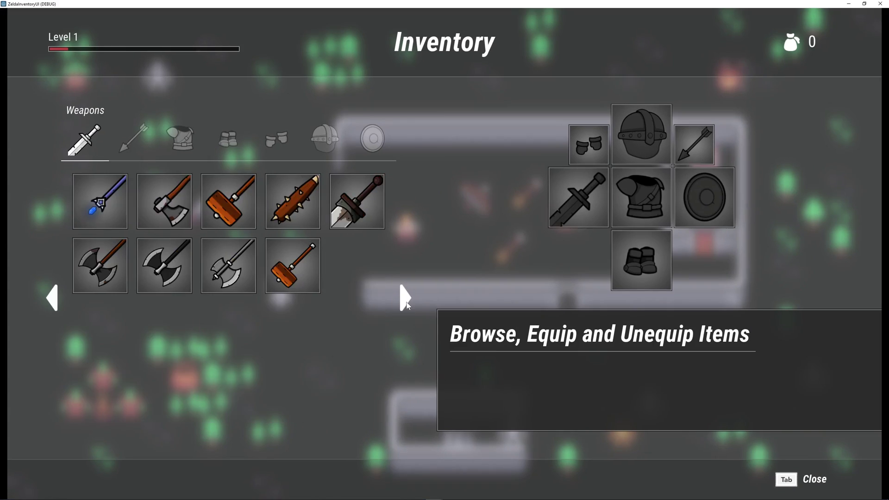
View the Bows and Arrows category in the running project, and move and enlarge the game window to check the interface's scaling.
left_click(405, 298)
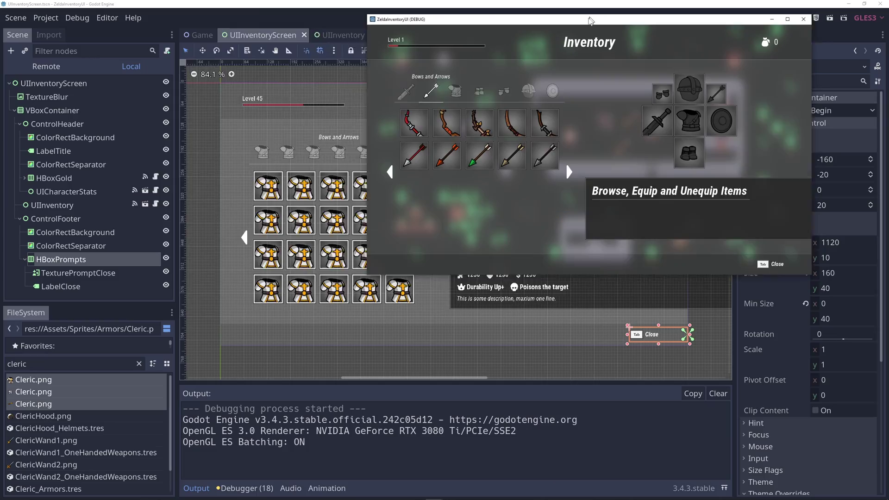
left_click_drag(463, 14, 231, 64)
left_click_drag(654, 314, 882, 439)
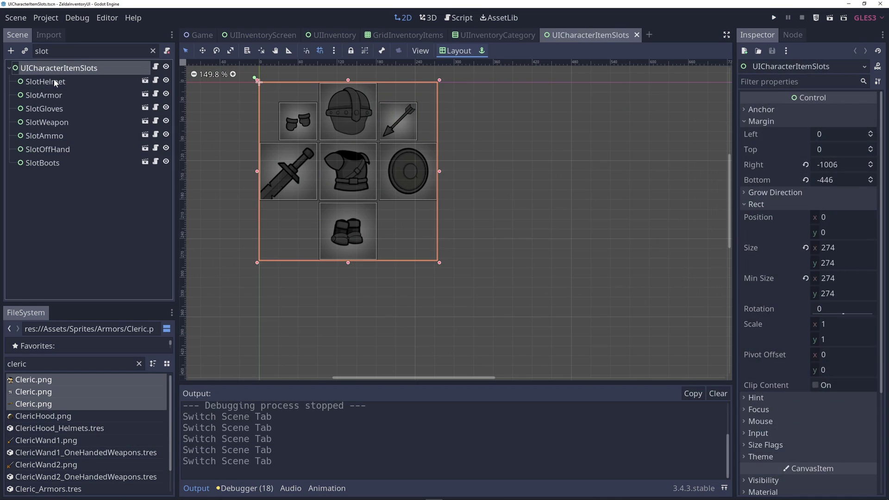
Examine the slots in the UICharacterItemSlots scene and the UICharacterItemSlot scene they instance.
left_click(55, 82)
middle_click_drag(321, 110, 330, 136)
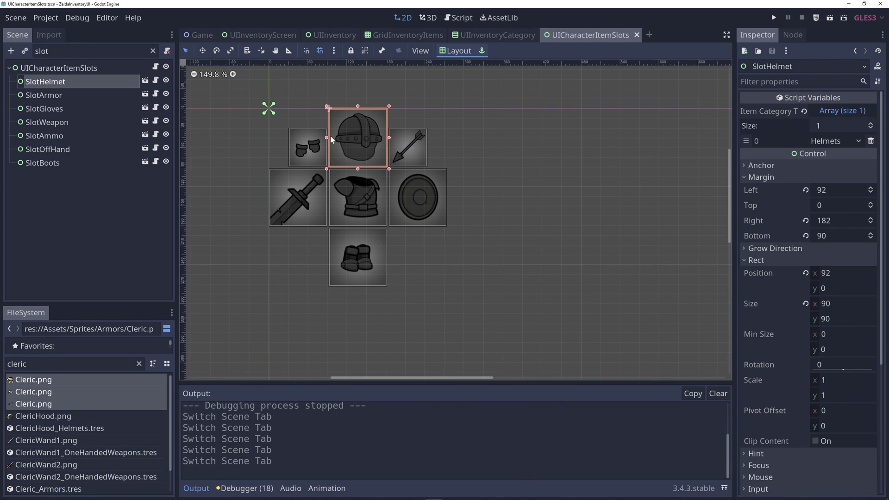
left_click(146, 81)
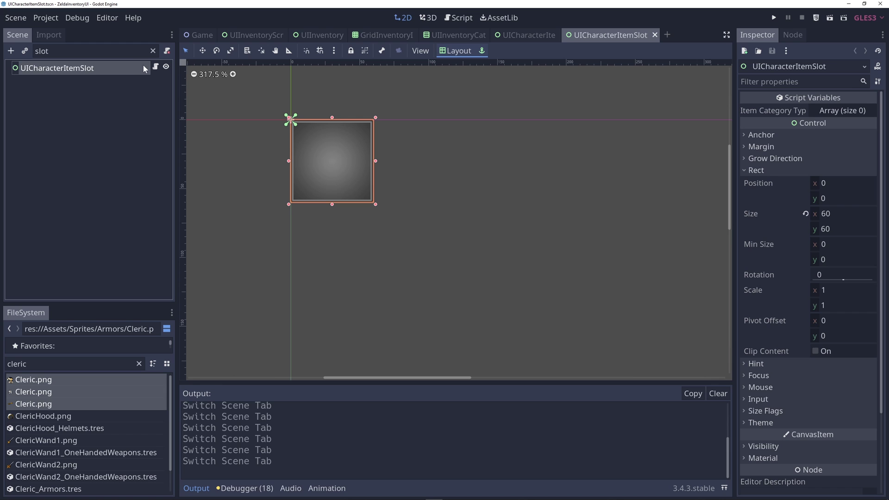
left_click(513, 35)
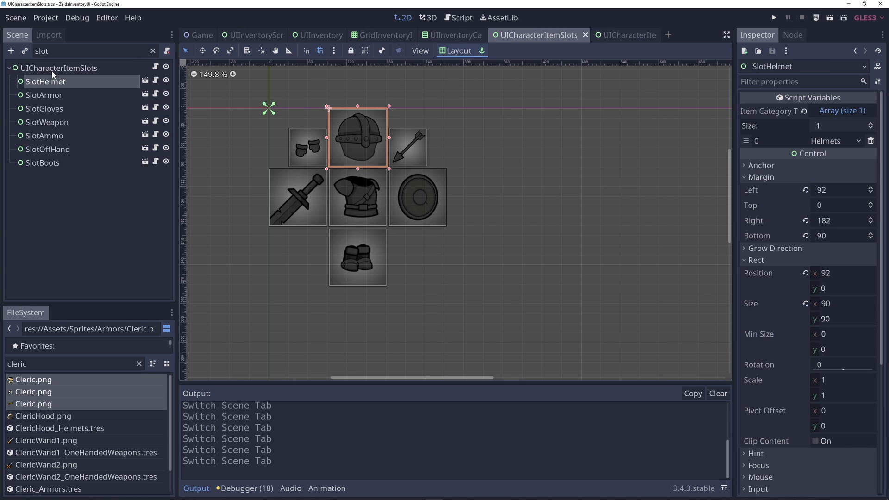
Run the project and page through the inventory categories from Weapons to Shields.
key("F5")
left_click(405, 298)
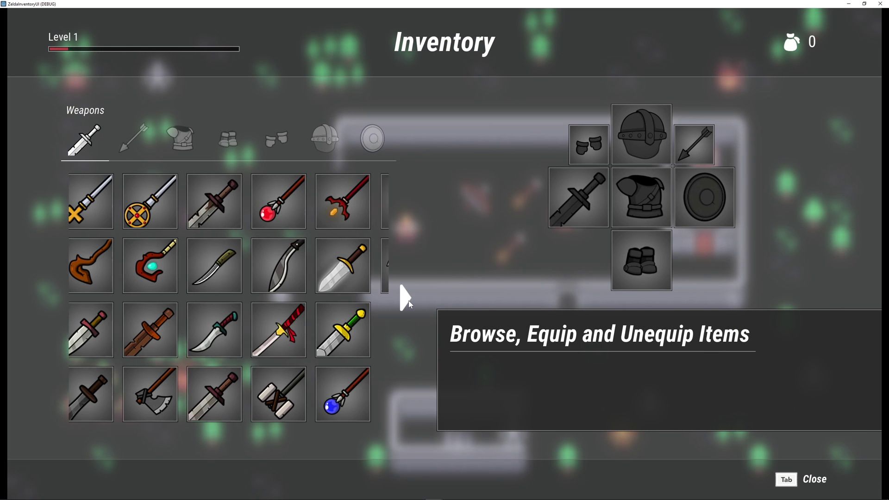
left_click(409, 302)
left_click(409, 302)
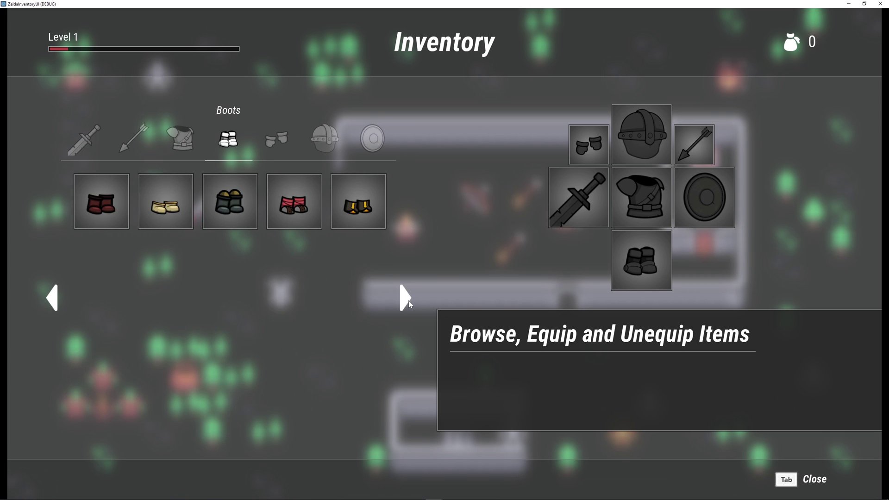
left_click(408, 302)
left_click(408, 302)
left_click(408, 302)
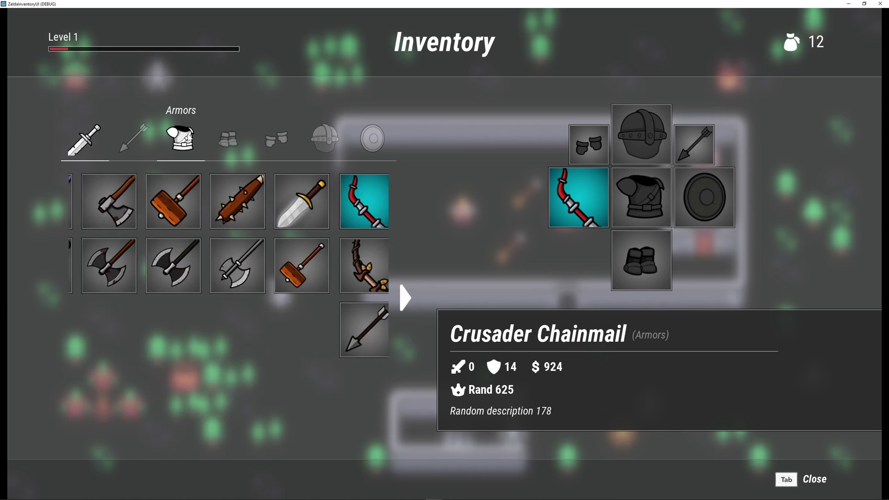
Show the Armors category and page forward and back through its items.
left_click(181, 140)
left_click(402, 296)
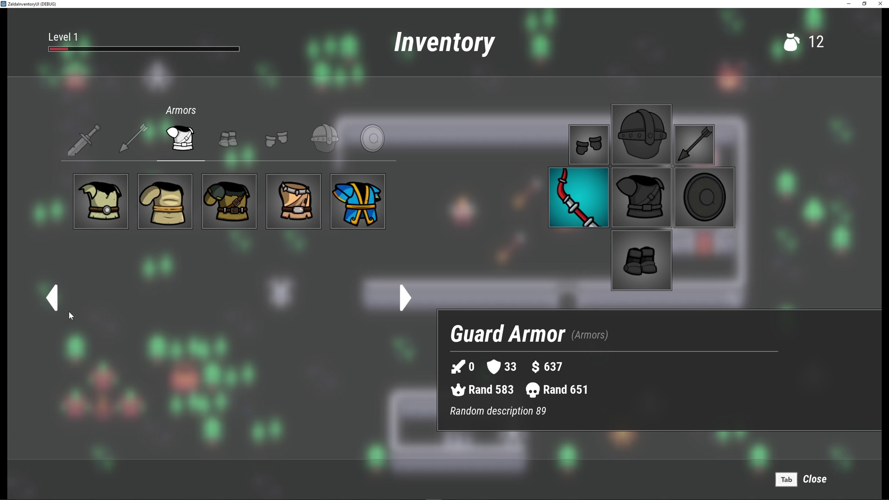
left_click(57, 303)
key("r")
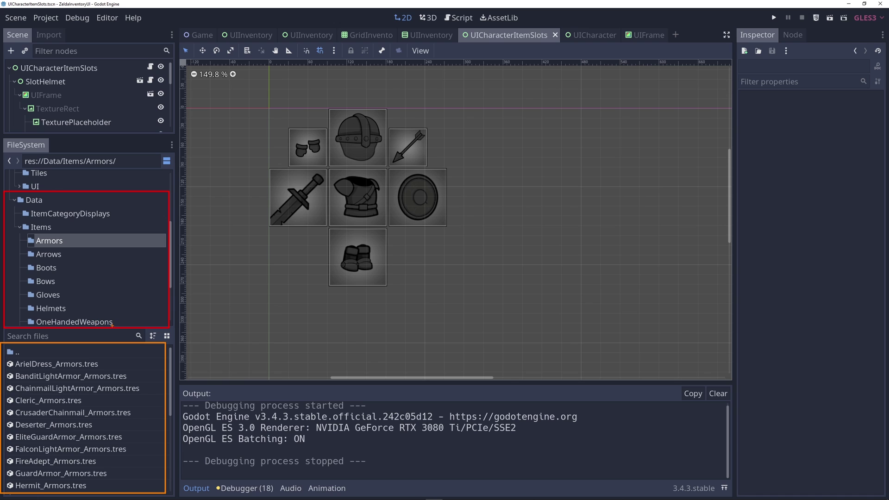
left_click(55, 364)
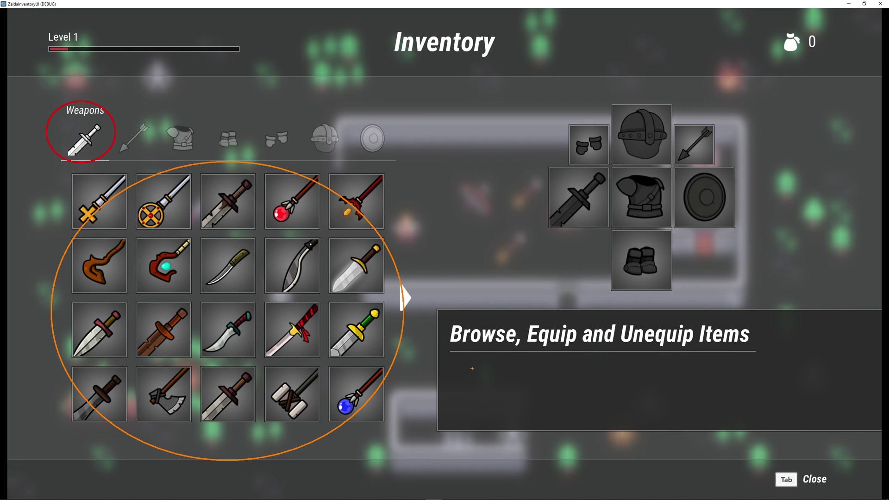
key("Escape")
View the next page of weapons and the character's equipment slots in the running inventory.
left_click(401, 303)
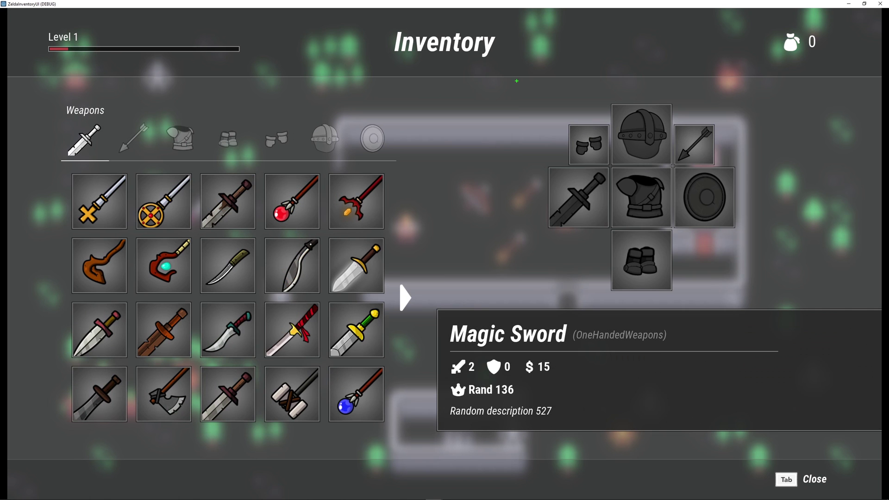
left_click_drag(517, 82, 764, 308, "ctrl")
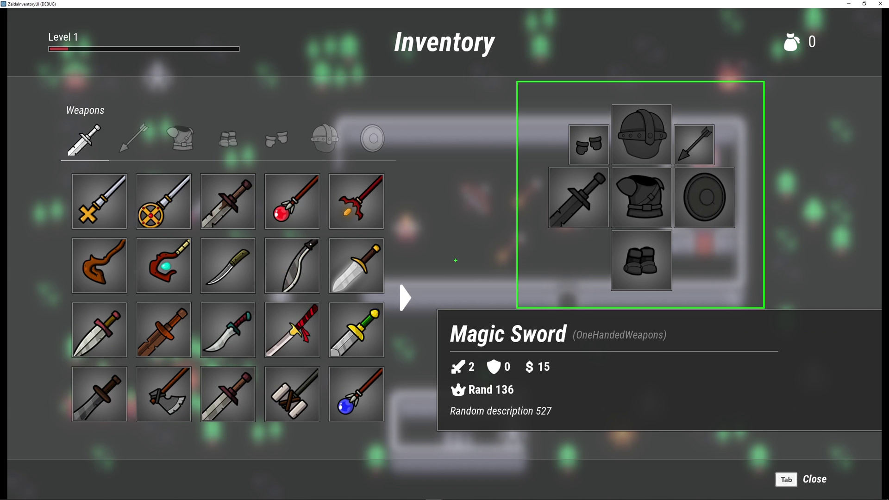
Equip the sword at the end of the second row in the Weapons category.
left_click(357, 266)
left_click(259, 254)
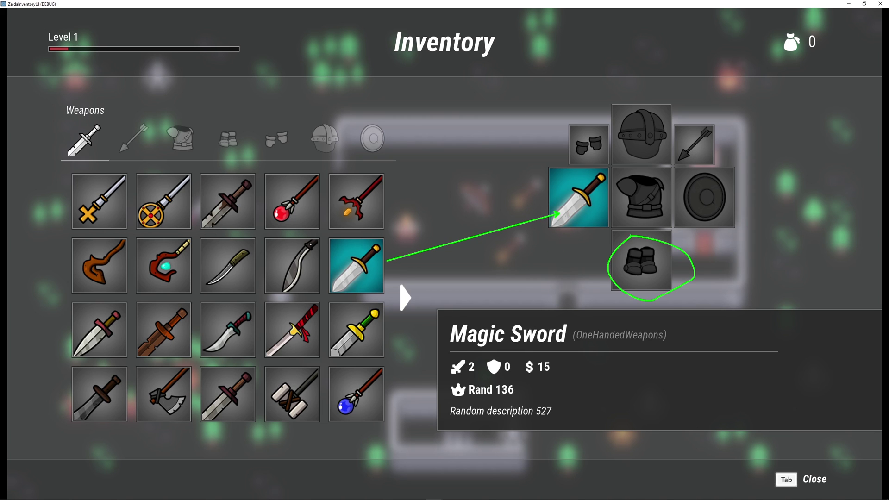
key("ctrl+z")
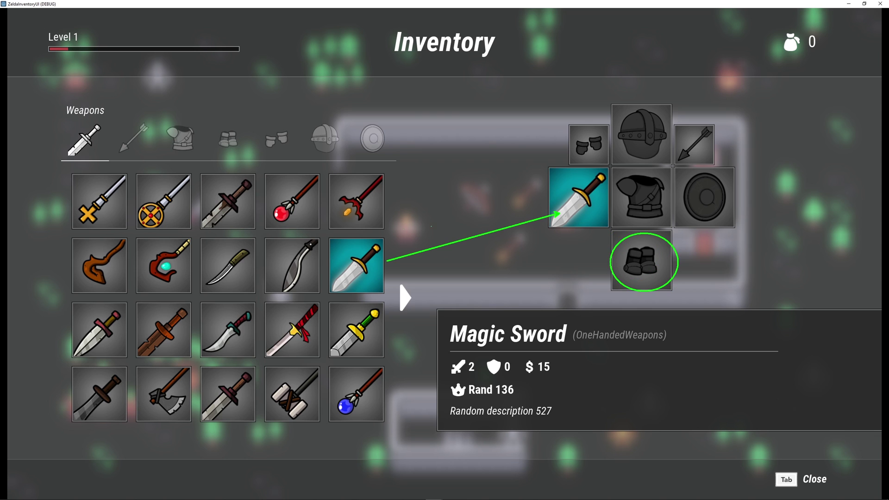
key("Escape")
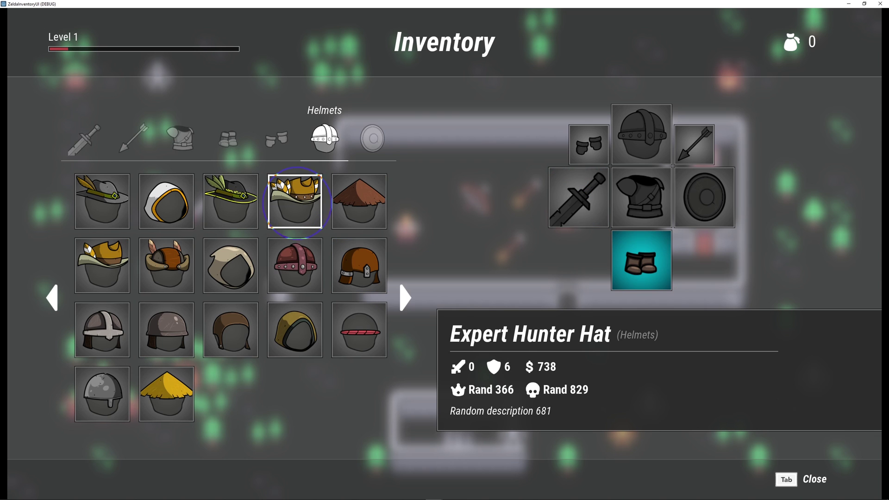
left_click_drag(263, 167, 331, 240)
left_click_drag(426, 289, 688, 451)
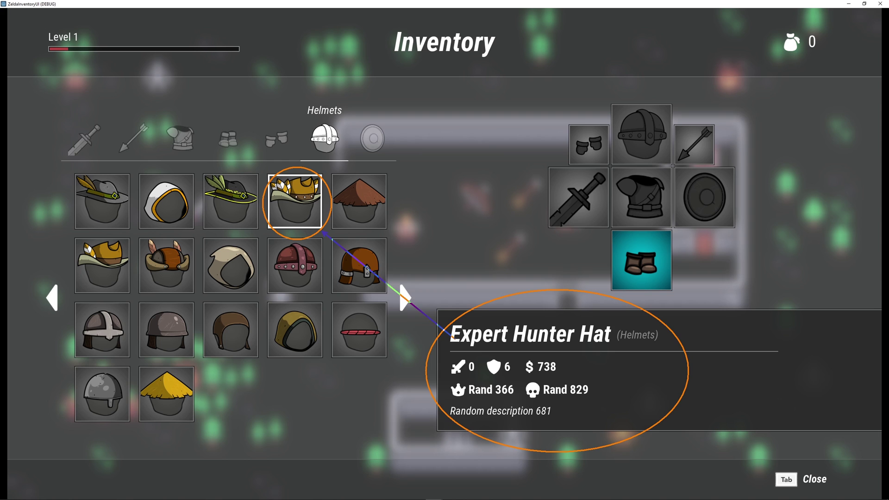
left_click_drag(451, 333, 451, 333)
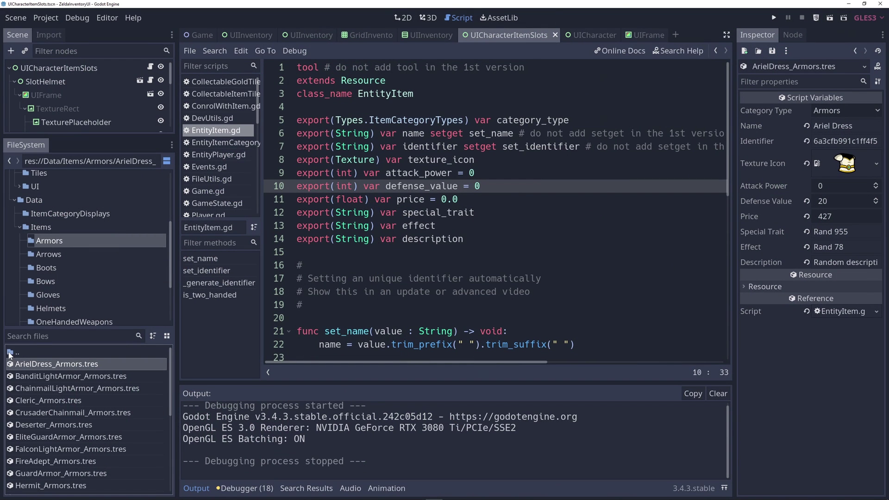
Open SteelAxe_TwoHandedWeapons.tres from the TwoHandedWeapons item folder and examine its script variables.
double_click(18, 351)
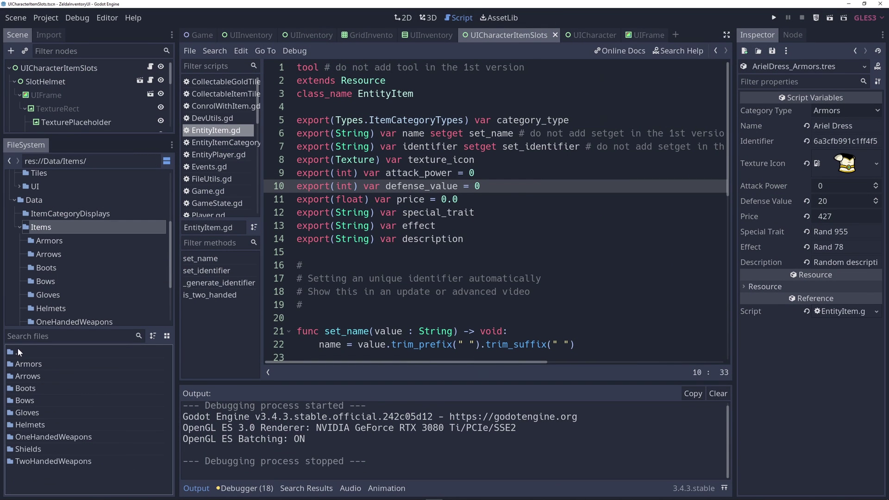
double_click(41, 462)
left_click(37, 388)
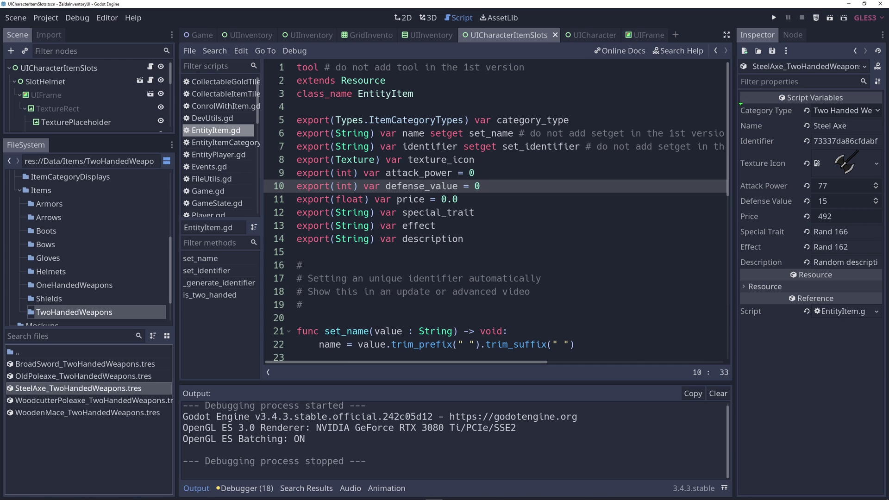
mouse_move(733, 50)
left_mouse_down()
mouse_move(873, 238)
mouse_move(883, 329)
left_mouse_up()
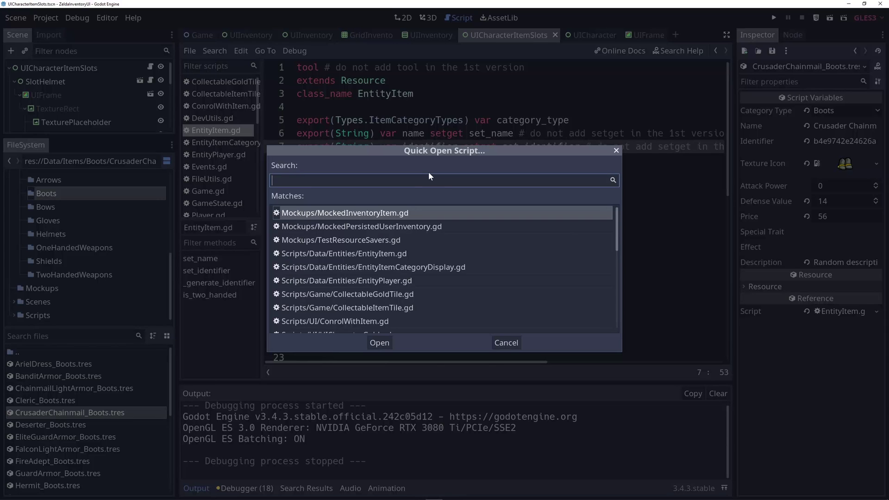
Open the Events.gd script and review its item and gold signals.
type("eve")
key("Return")
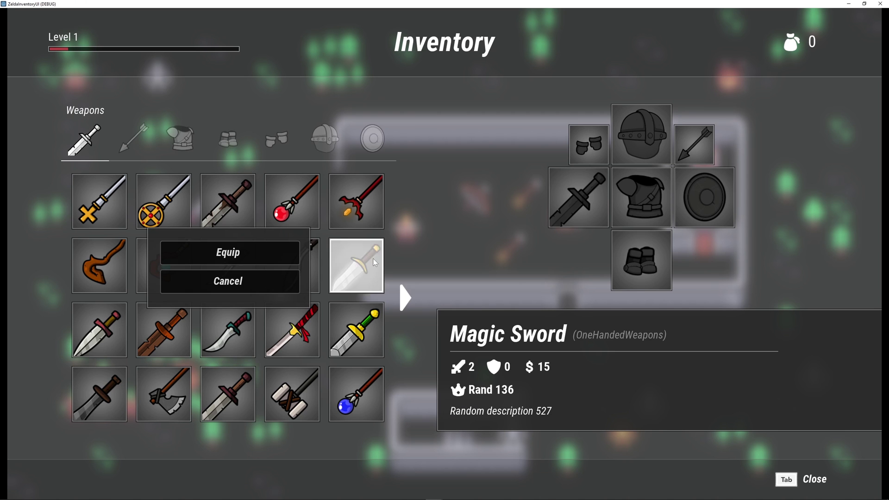
left_click(277, 250)
Equip the Wooden Buckler from the Shields category.
left_click(372, 138)
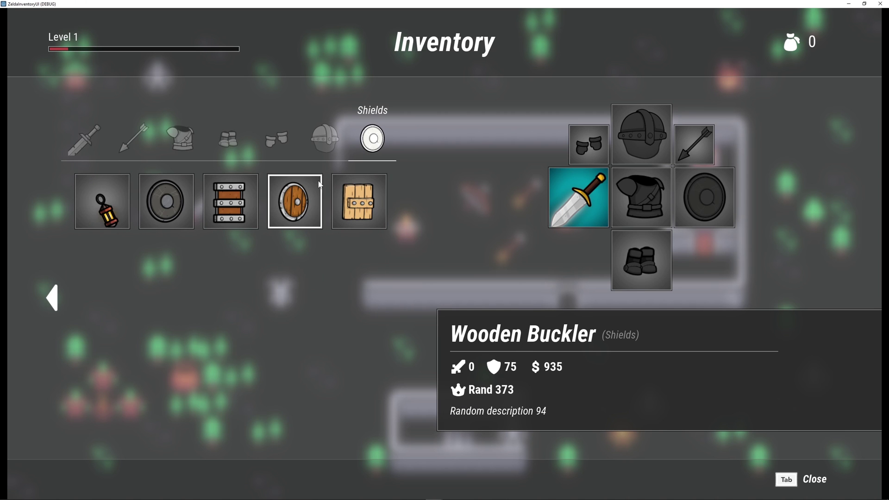
left_click(318, 184)
left_click(244, 245)
Equip the two-handed Broad Sword from the Weapons category.
left_click(85, 138)
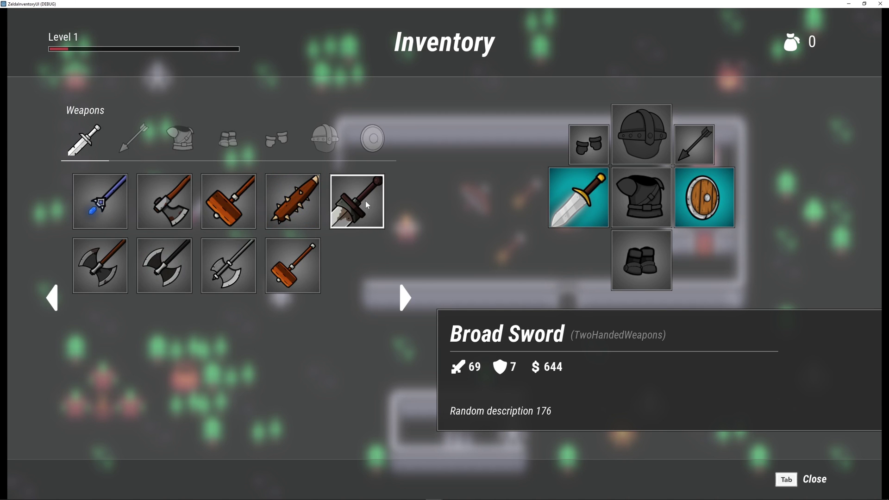
left_click(365, 201)
left_click(228, 251)
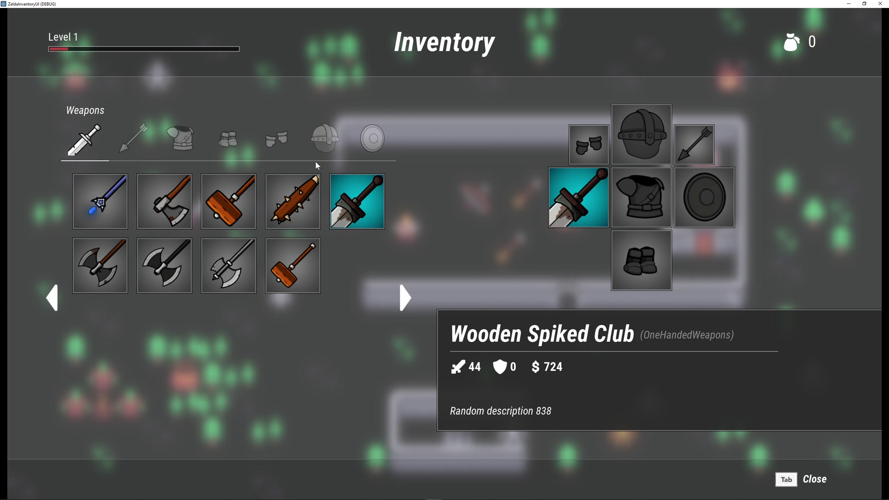
Equip the wooden plank shield at the end of the row in the Shields category.
left_click(370, 137)
left_click(359, 201)
left_click(248, 256)
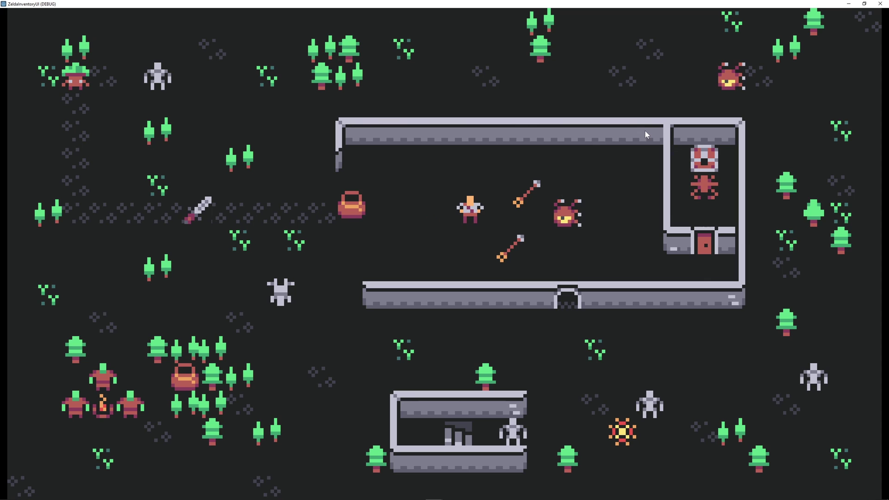
Walk the character down and to the left in the game world.
key("Down")
key("Left")
key("Down")
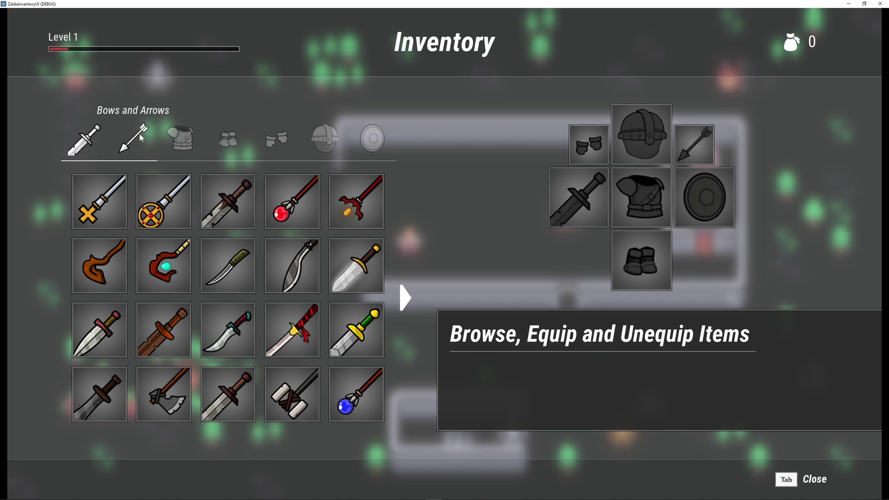
Show the Bows and Arrows category and choose the first item in its second row.
left_click(140, 136)
left_click(116, 273)
left_click(194, 248)
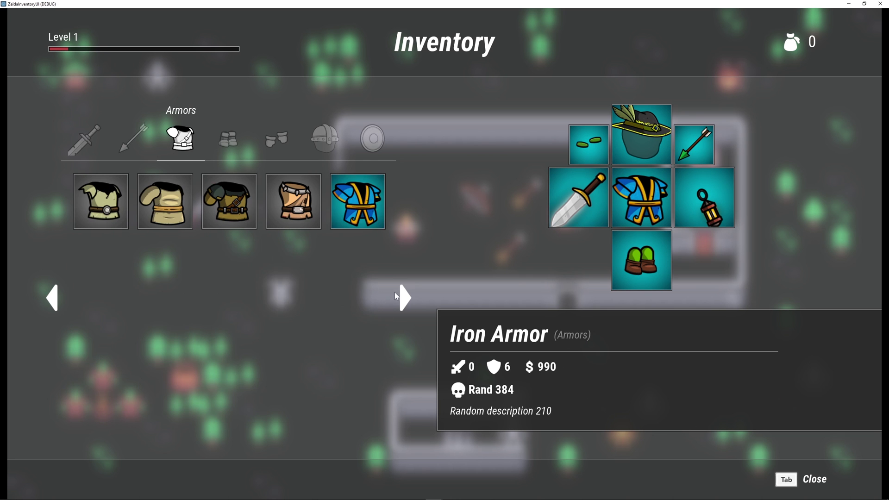
Unequip the Water Adept armor in the Armors category.
left_click(358, 201)
left_click(270, 260)
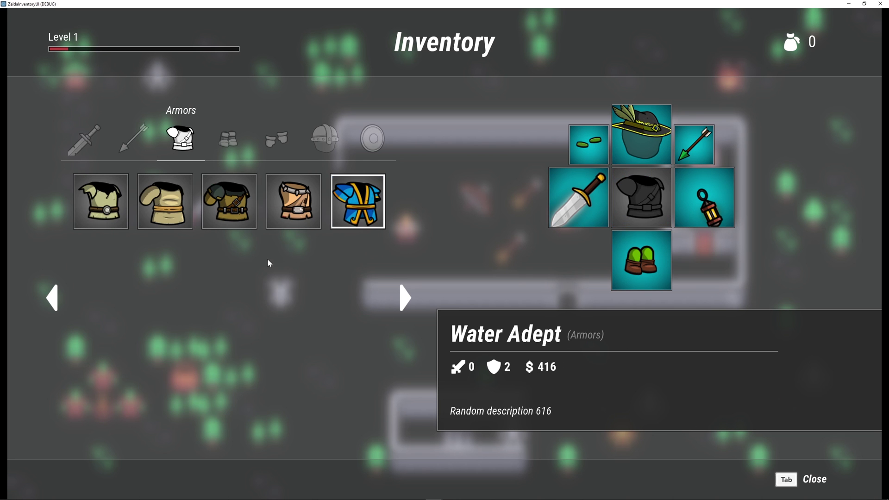
Unequip the current sword in the Weapons category and equip the Family Sword in its place.
left_click(85, 139)
left_click(356, 266)
left_click(228, 252)
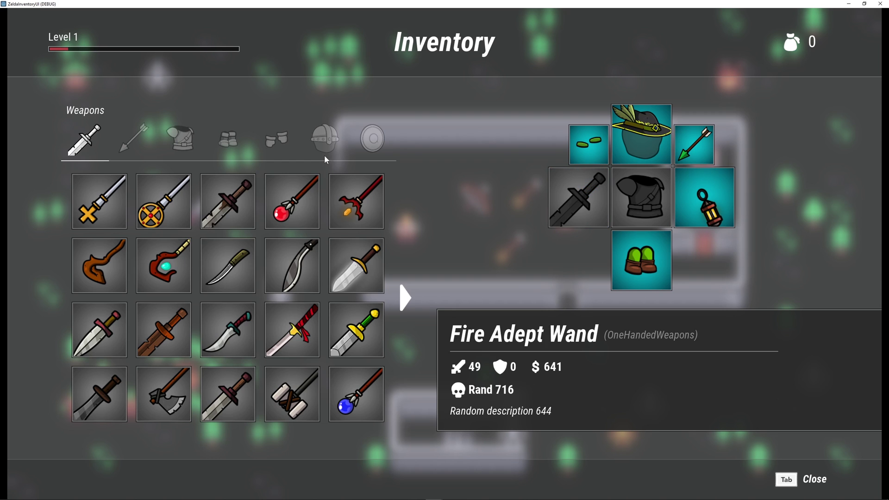
left_click(357, 330)
left_click(228, 253)
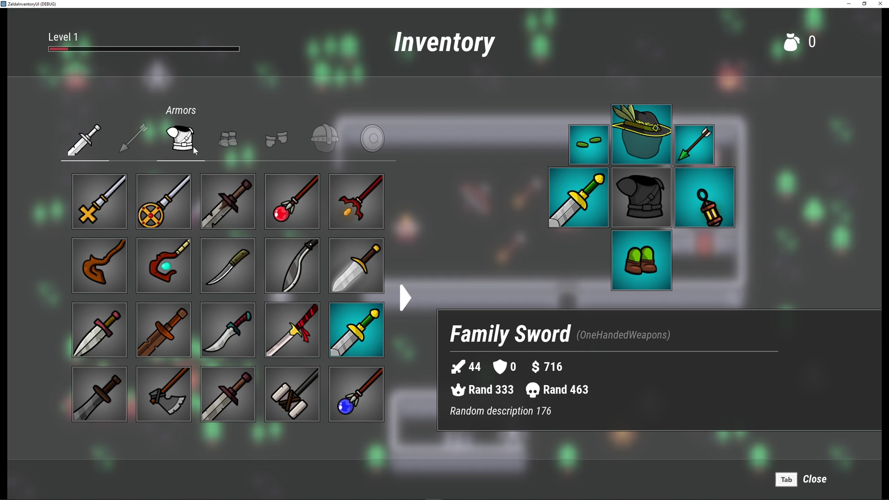